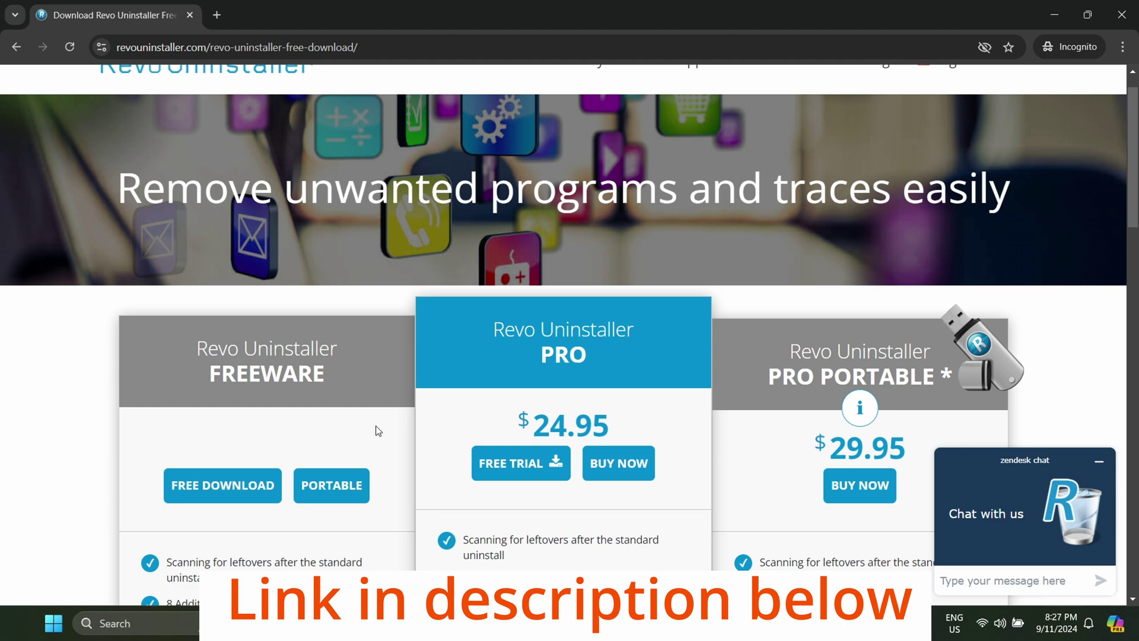
scroll(375, 426, "down", 1)
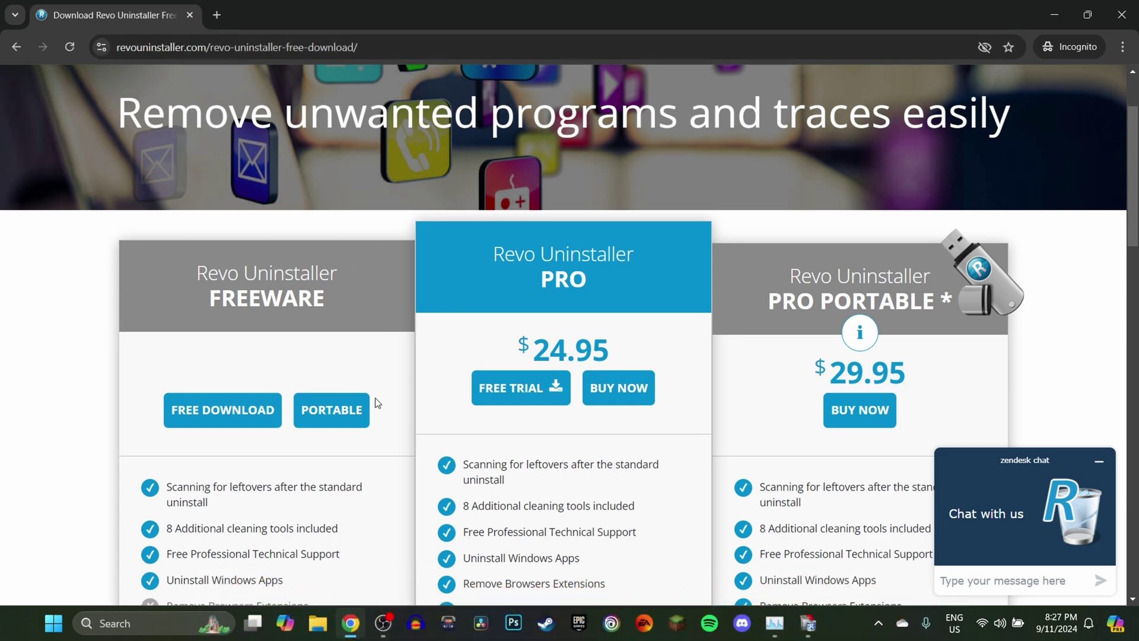
scroll(374, 398, "down", 2)
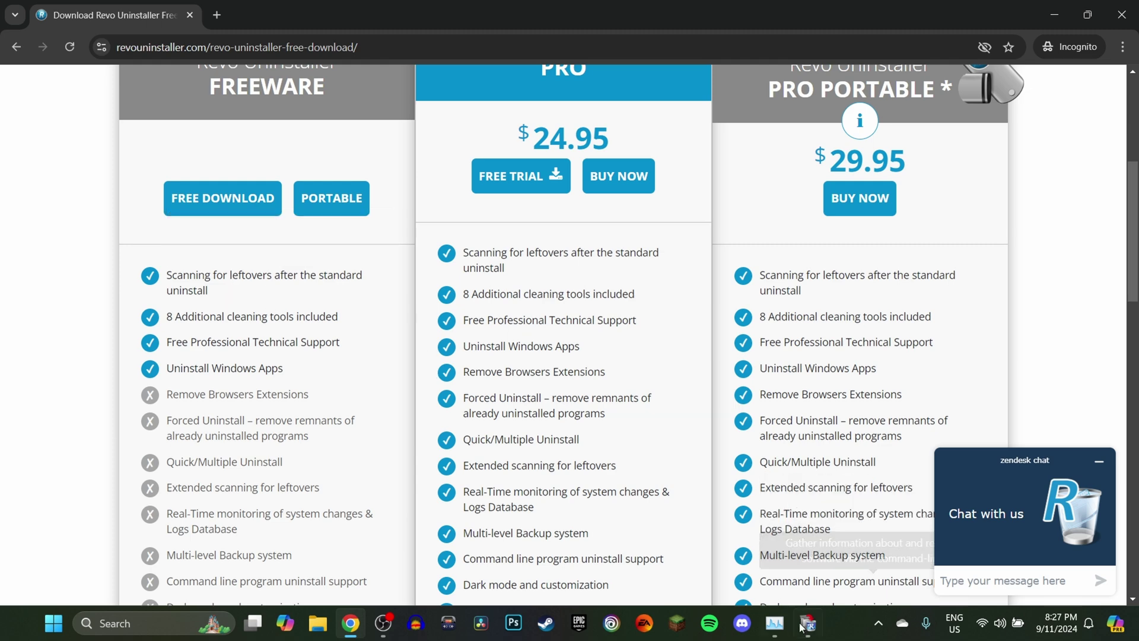
mouse_move(807, 623)
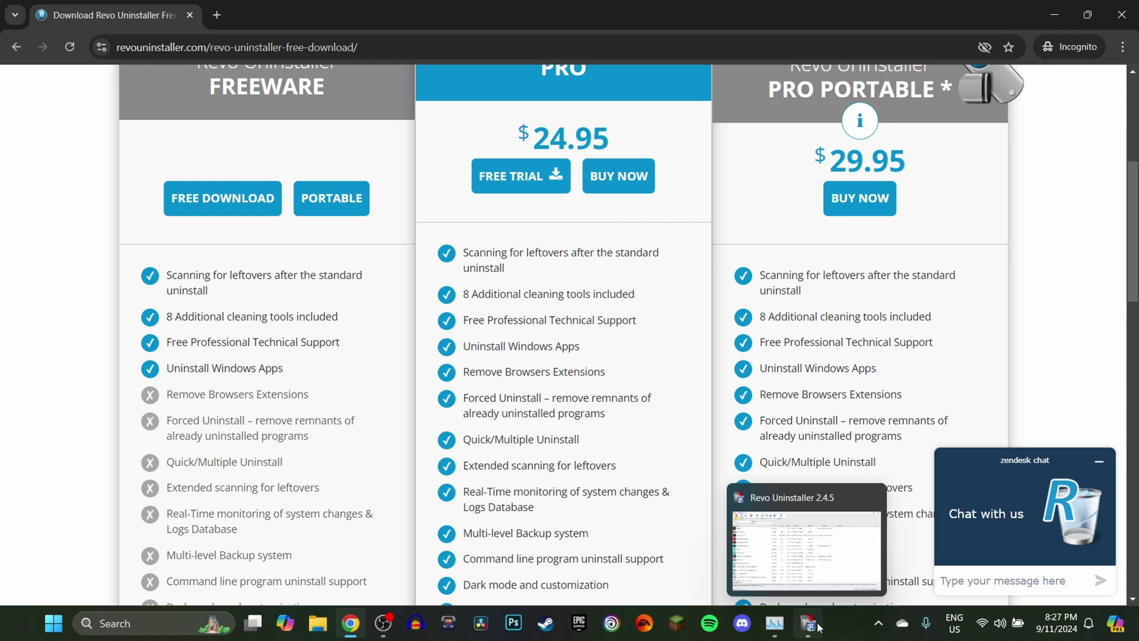
- Bring Revo Uninstaller forward and start uninstalling Microsoft Visual Studio Code (User)
left_click(808, 623)
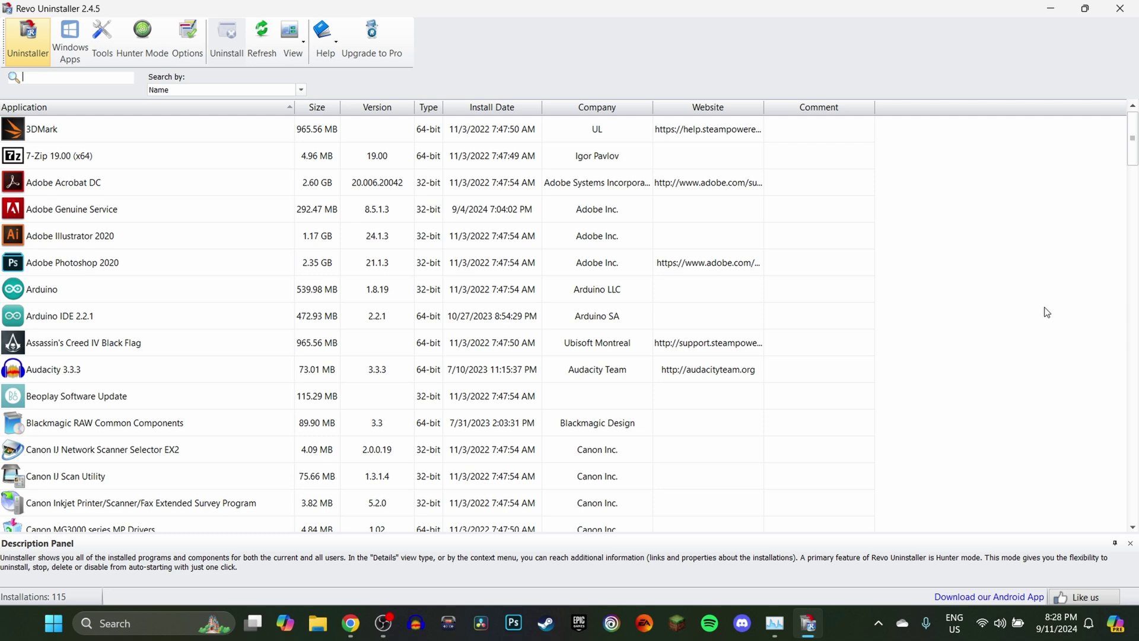
scroll(1038, 306, "down", 15)
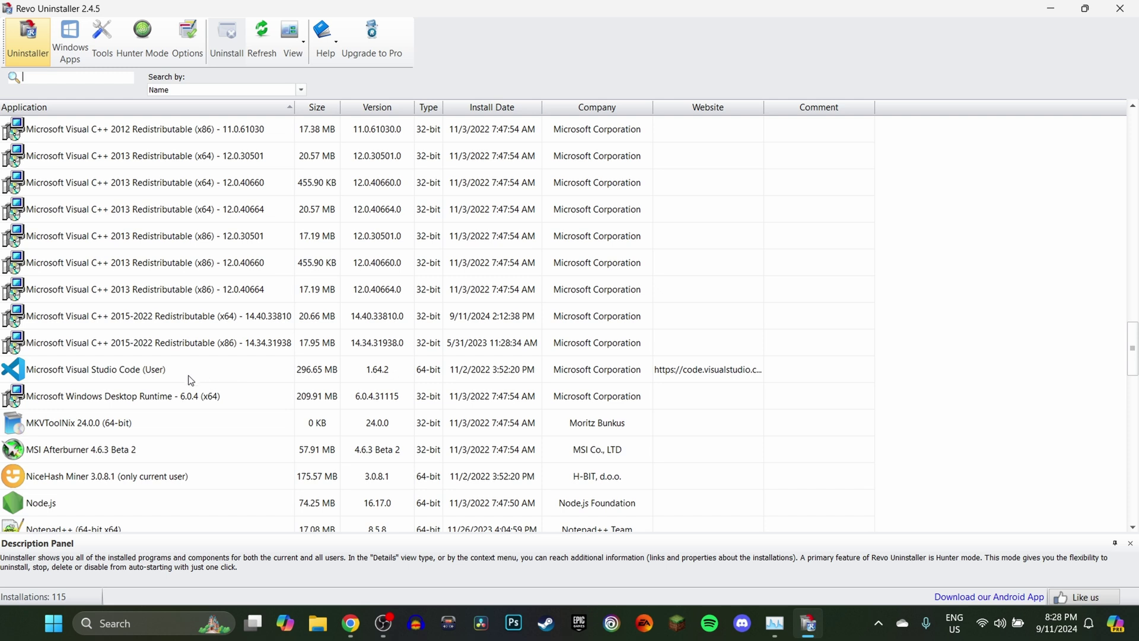
left_click(121, 377)
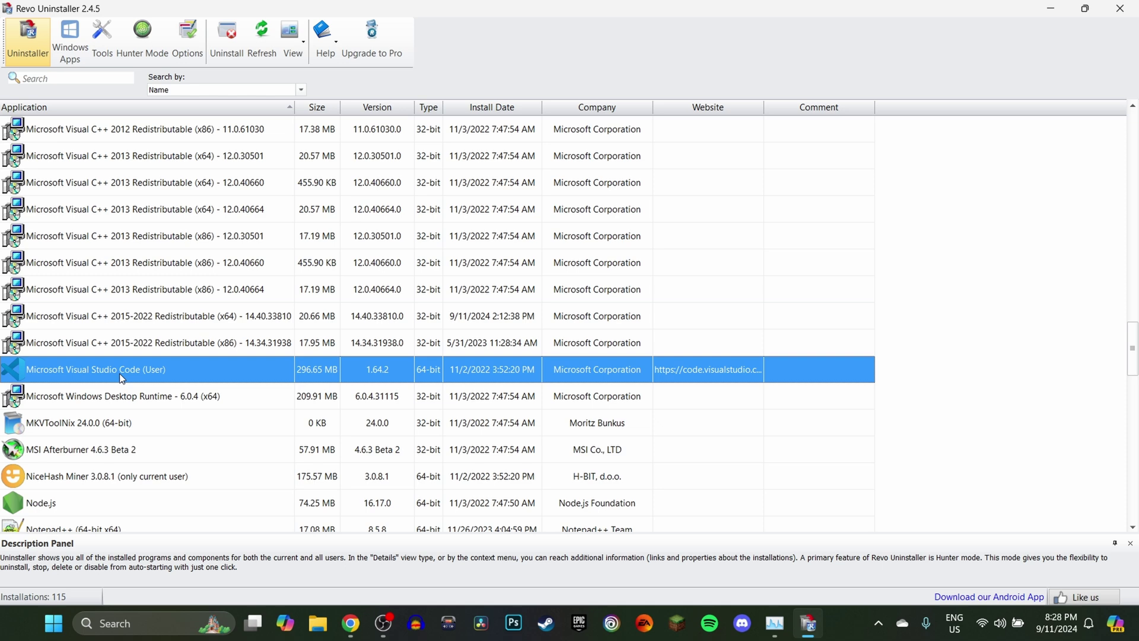
left_click(225, 34)
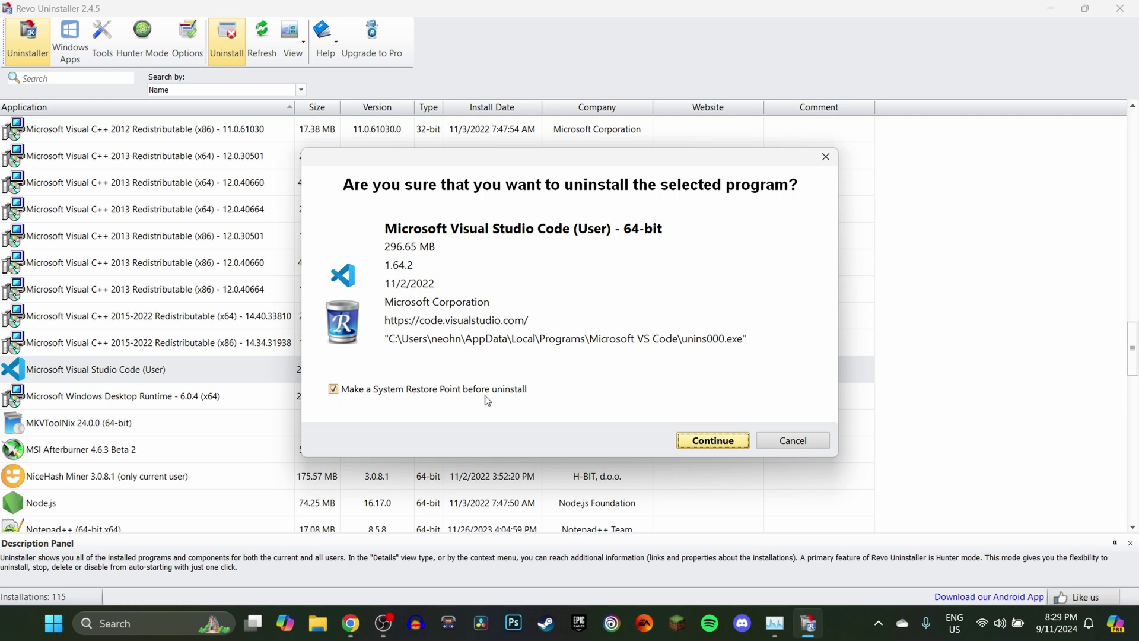
- Untick 'Make a System Restore Point before uninstall' and continue the Visual Studio Code uninstall
left_click(334, 390)
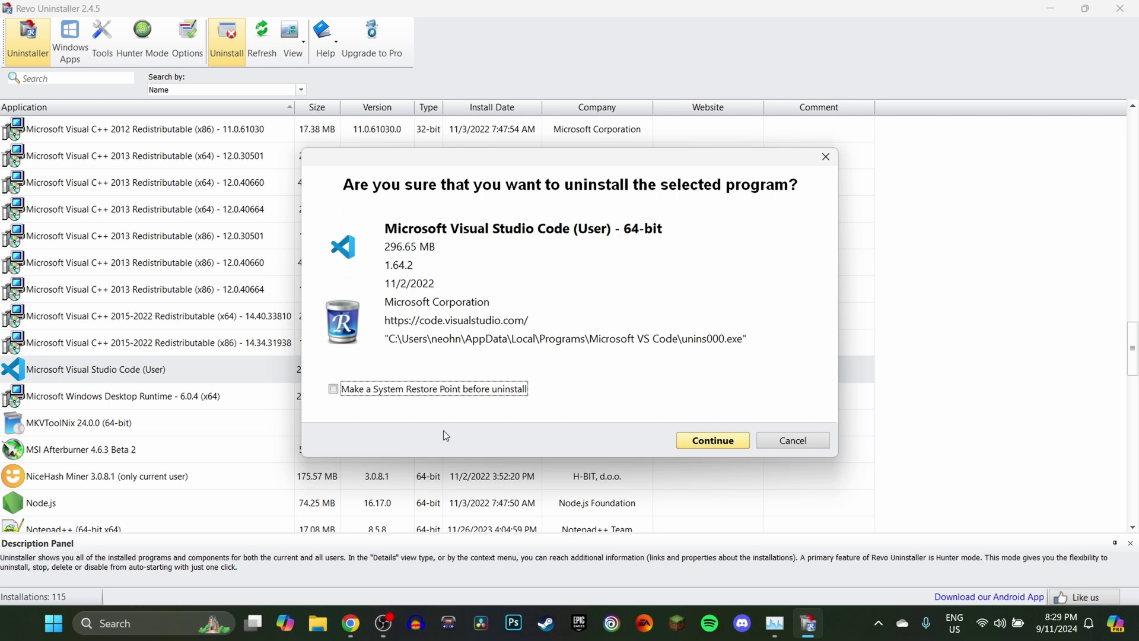
left_click(712, 440)
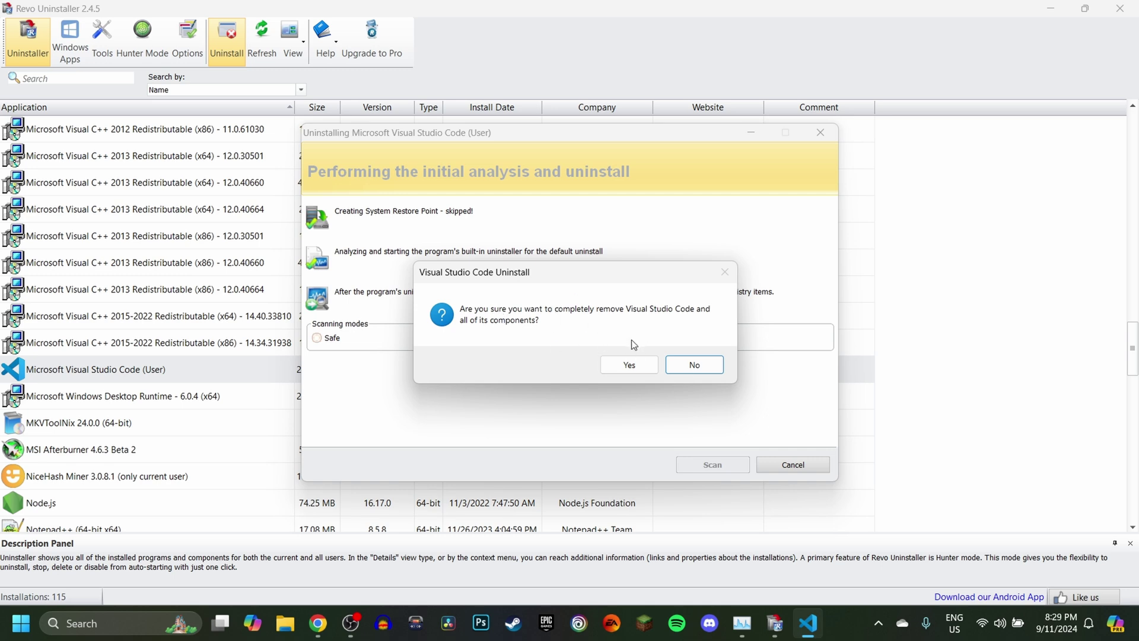
- Confirm complete removal of Visual Studio Code and dismiss the success message
left_click(627, 368)
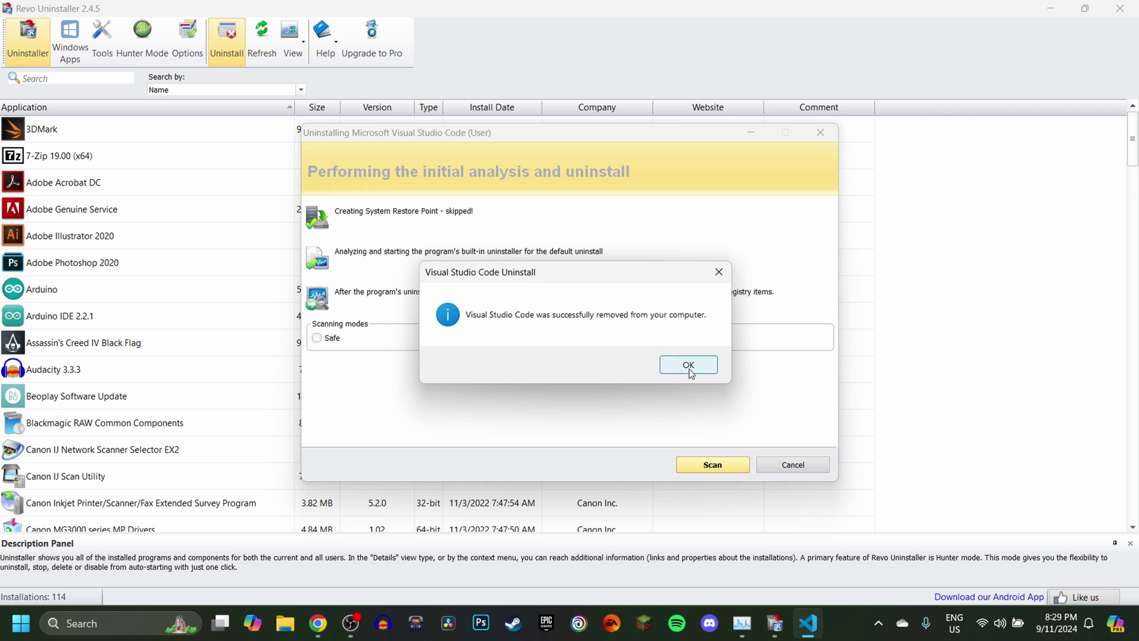
left_click(669, 364)
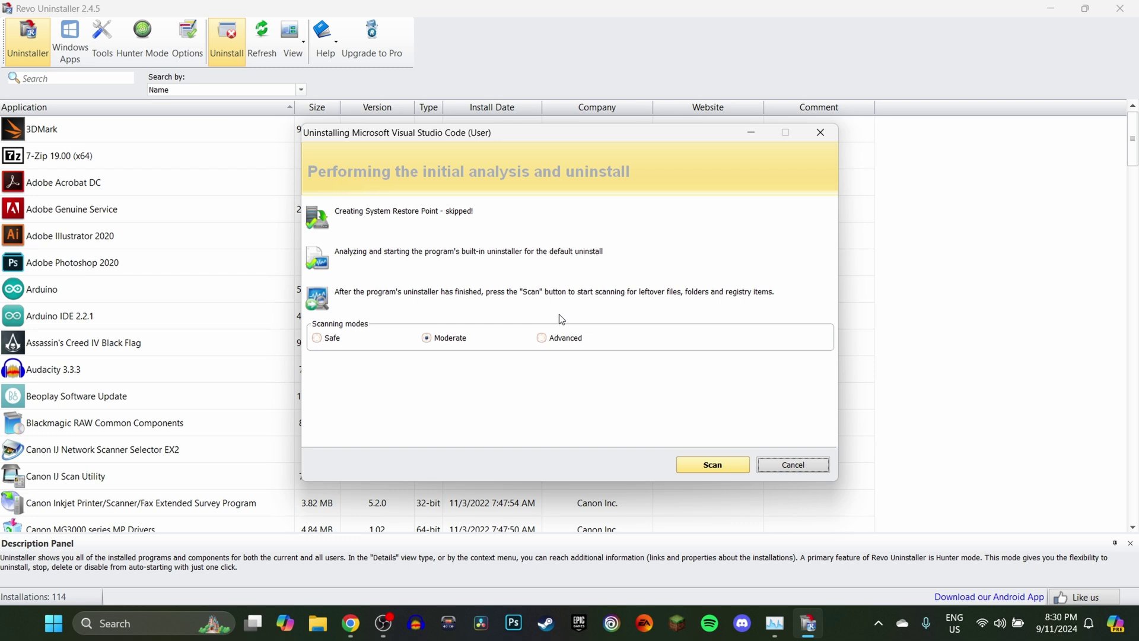
- Choose Advanced scanning mode and run the Visual Studio Code leftover scan
left_click(548, 340)
left_click(711, 467)
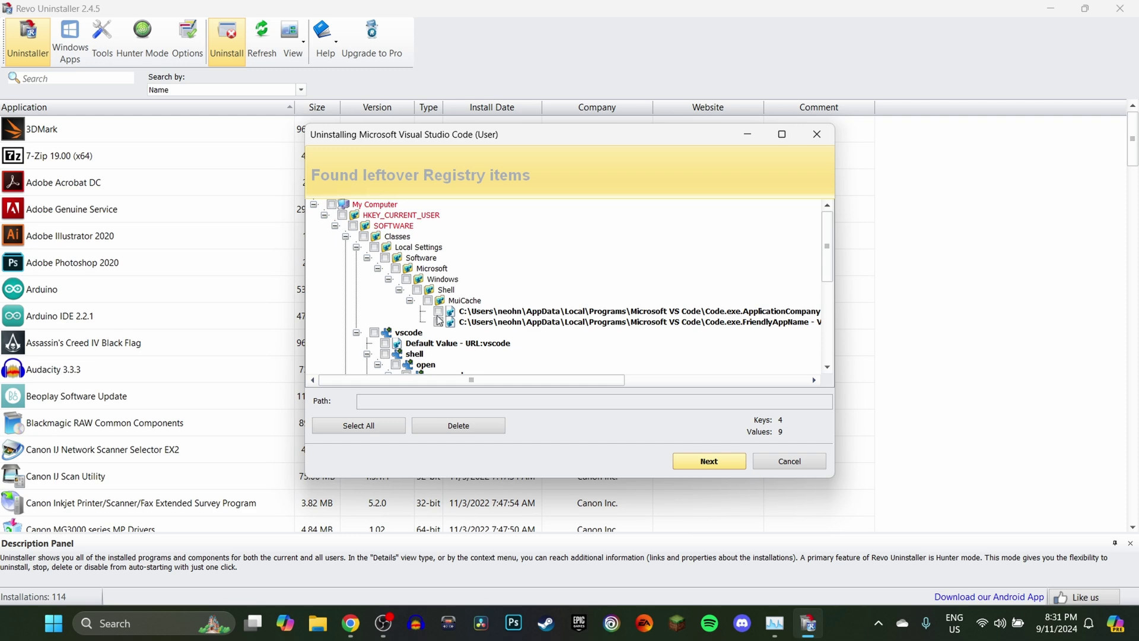
scroll(484, 299, "down", 2)
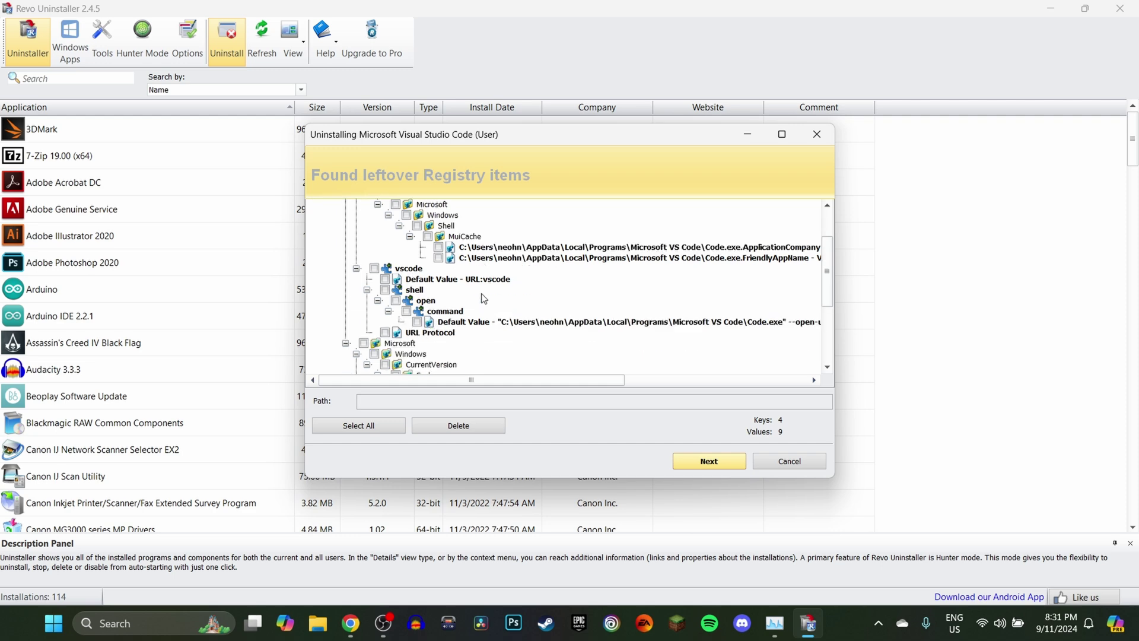
- Select and delete all Visual Studio Code leftover registry items (4 keys, 9 values)
left_click(339, 429)
left_click(466, 430)
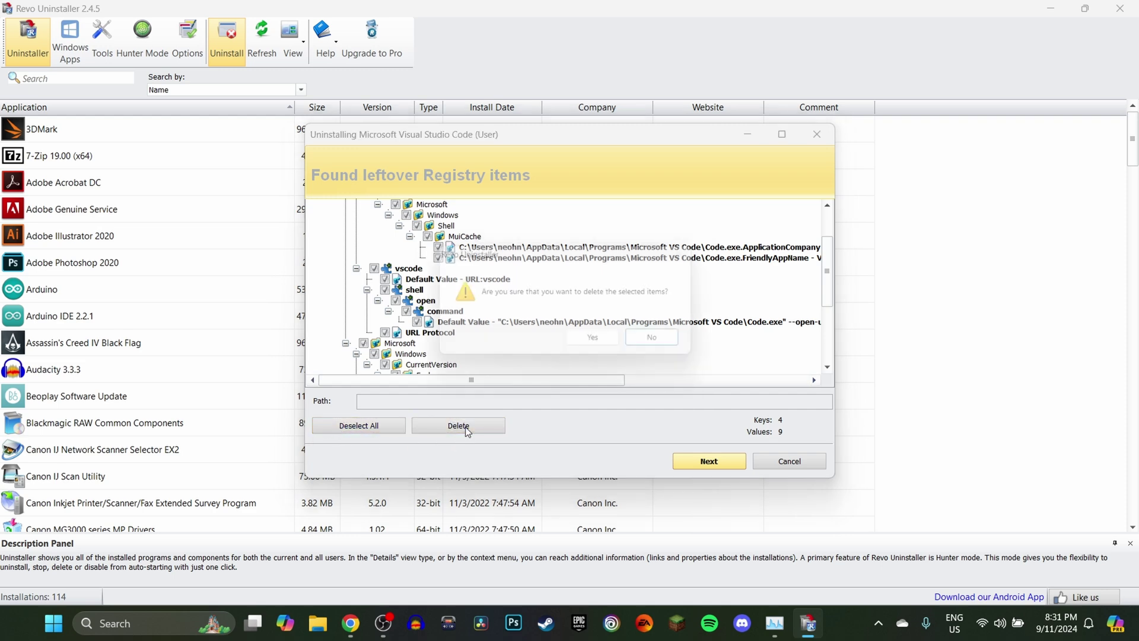
left_click(584, 346)
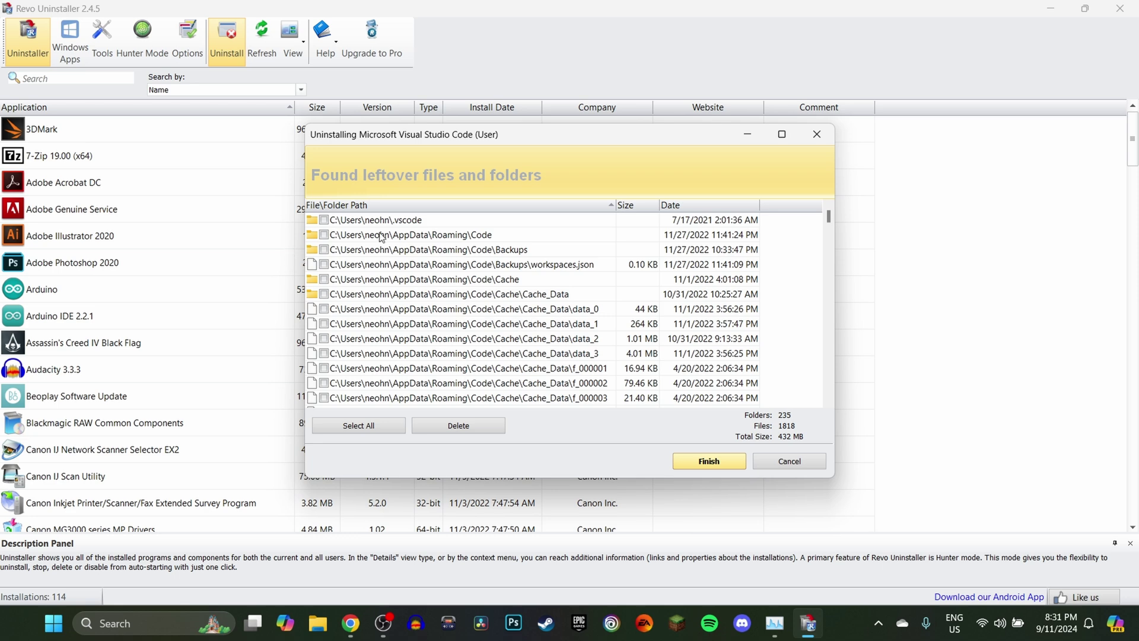
scroll(432, 295, "down", 5)
scroll(435, 303, "down", 7)
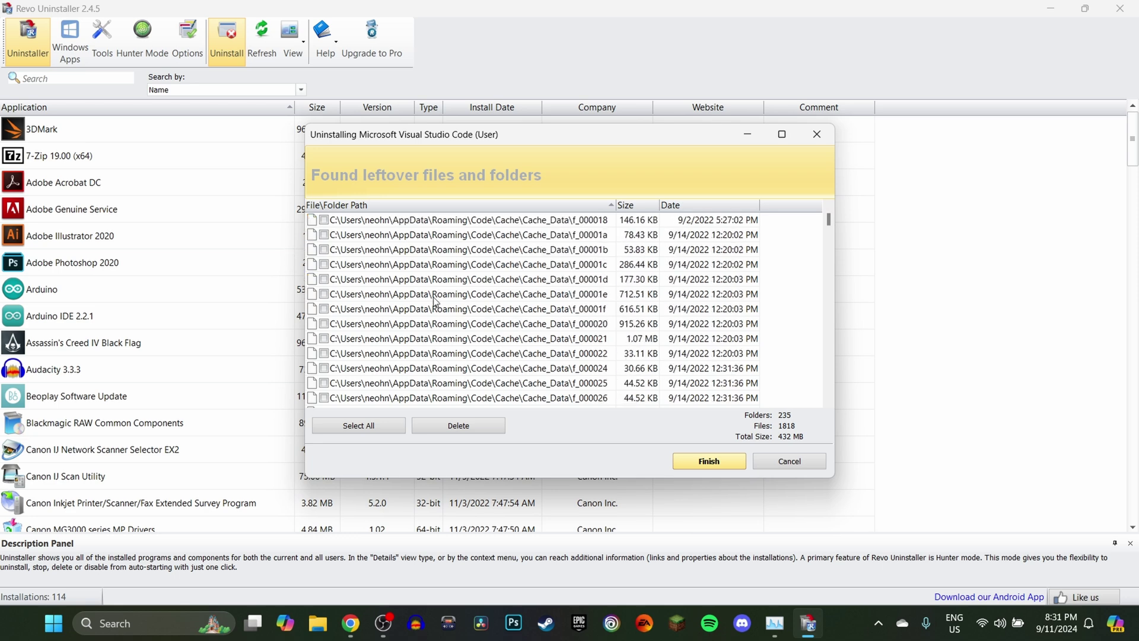
scroll(434, 302, "down", 7)
scroll(435, 303, "down", 7)
scroll(435, 303, "down", 7)
scroll(434, 303, "down", 6)
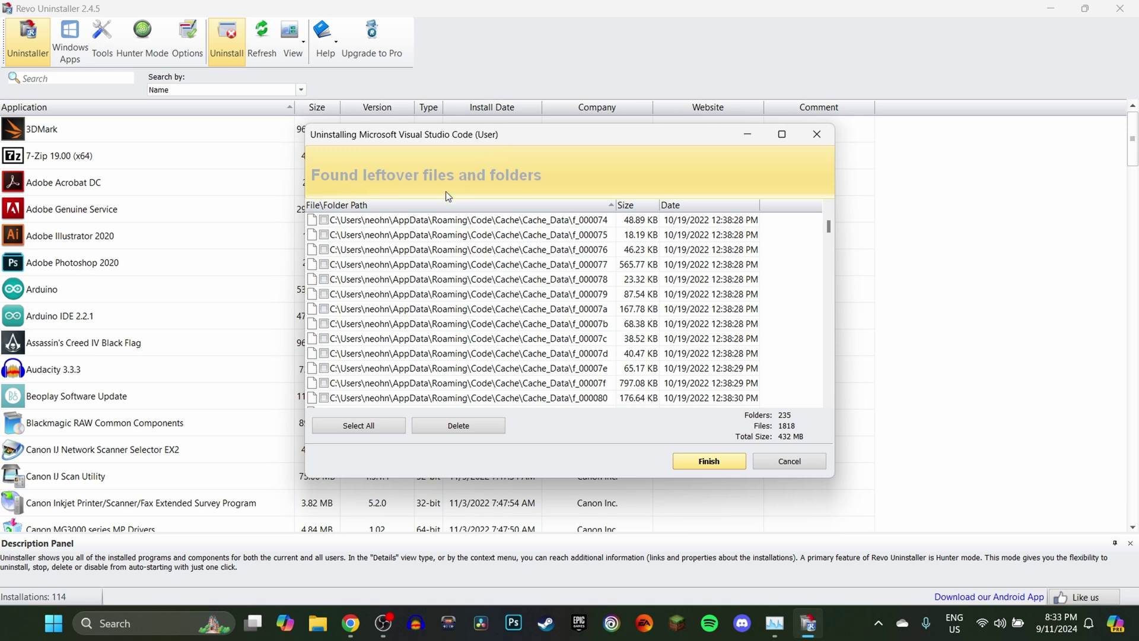
- Select and delete all leftover files and folders (235 folders, 1818 files, 432 MB)
left_click(346, 426)
scroll(455, 233, "down", 10)
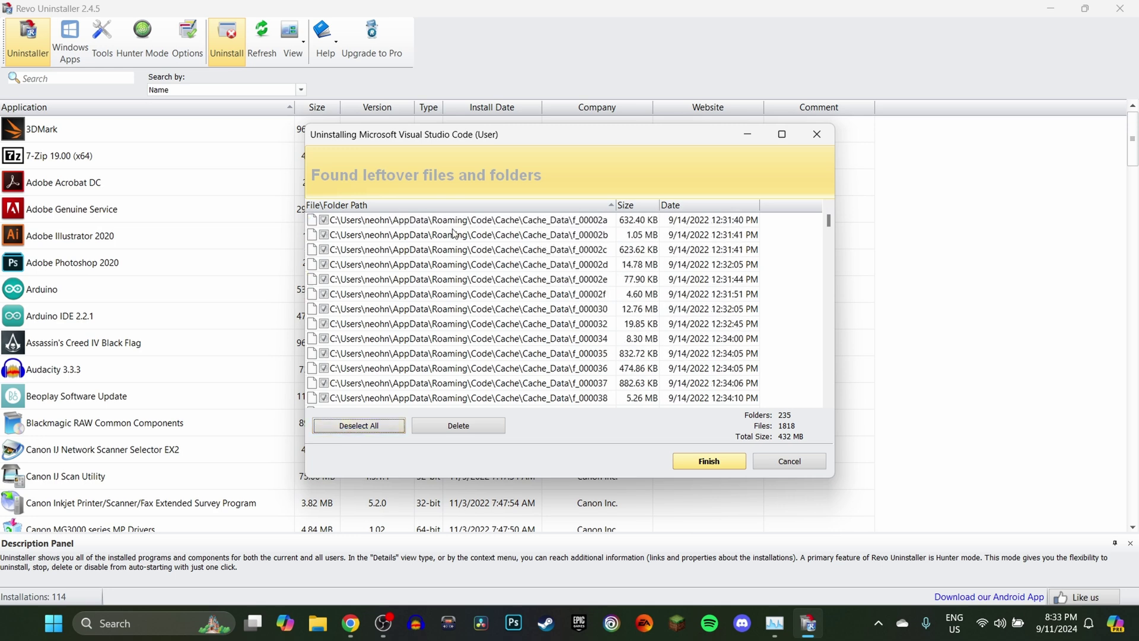
left_click(476, 427)
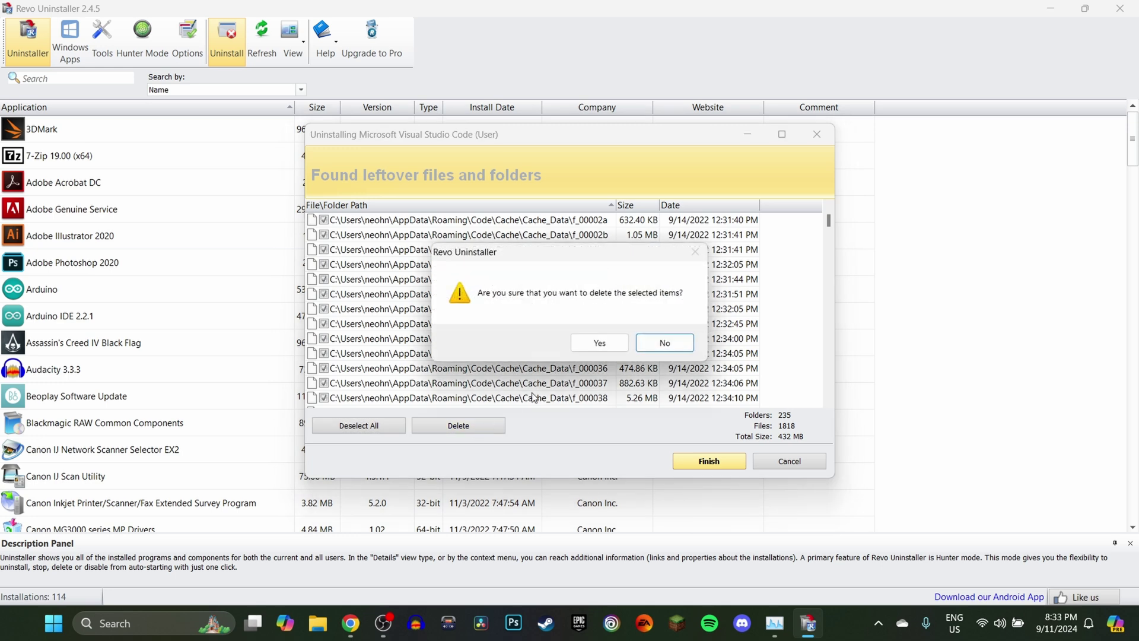
left_click(603, 344)
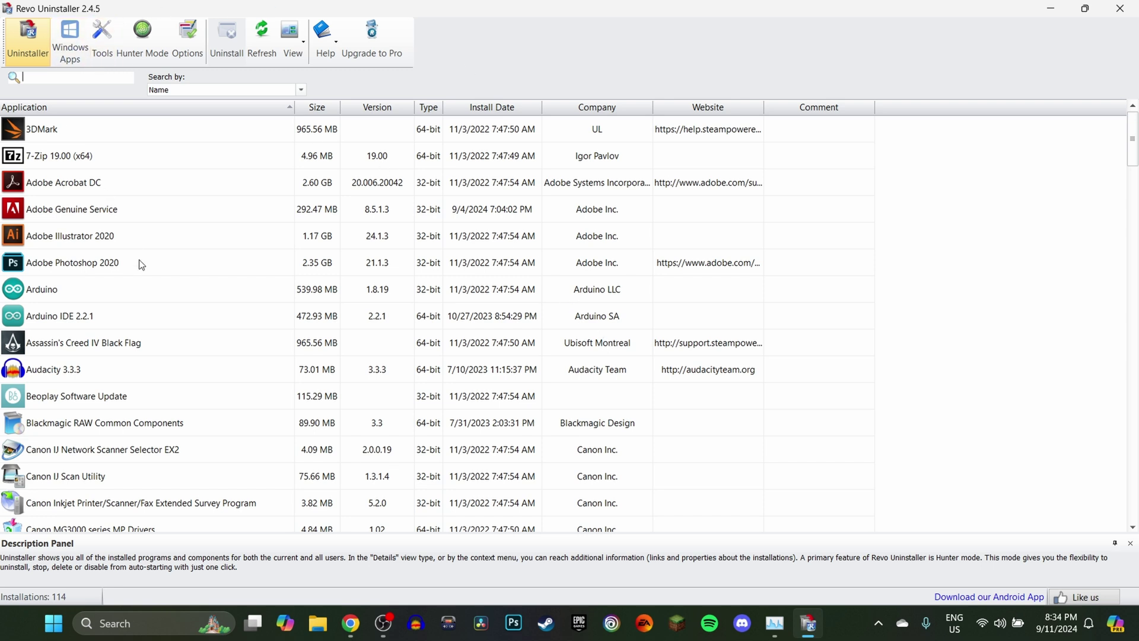
scroll(140, 264, "down", 7)
scroll(140, 264, "down", 8)
scroll(140, 264, "down", 3)
scroll(140, 264, "up", 10)
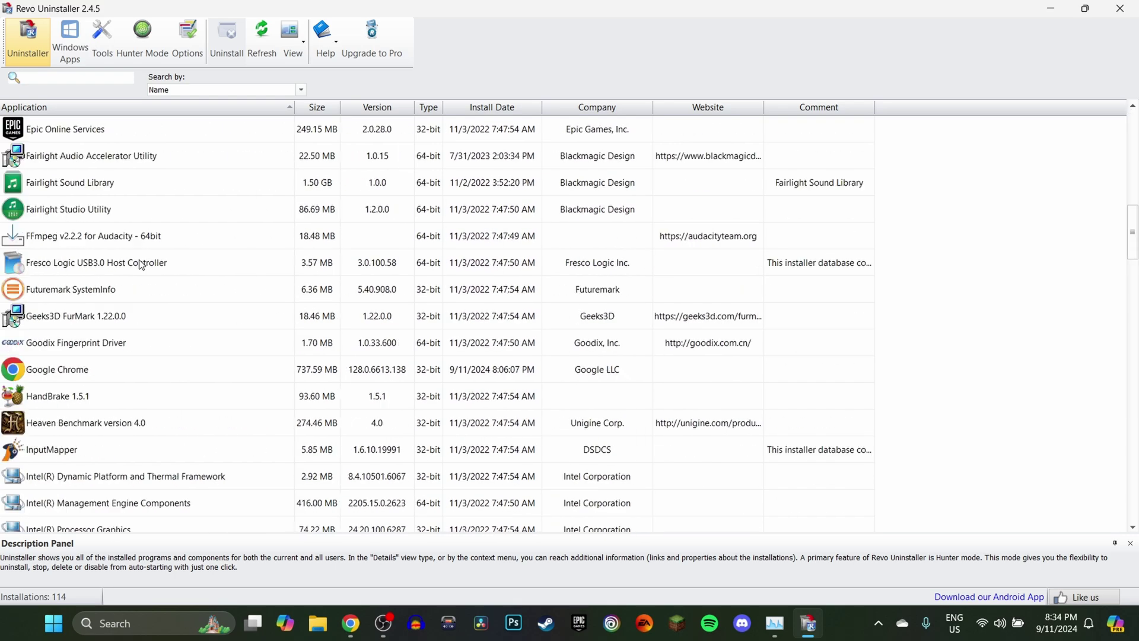
scroll(140, 264, "up", 8)
scroll(140, 264, "down", 8)
scroll(139, 263, "down", 8)
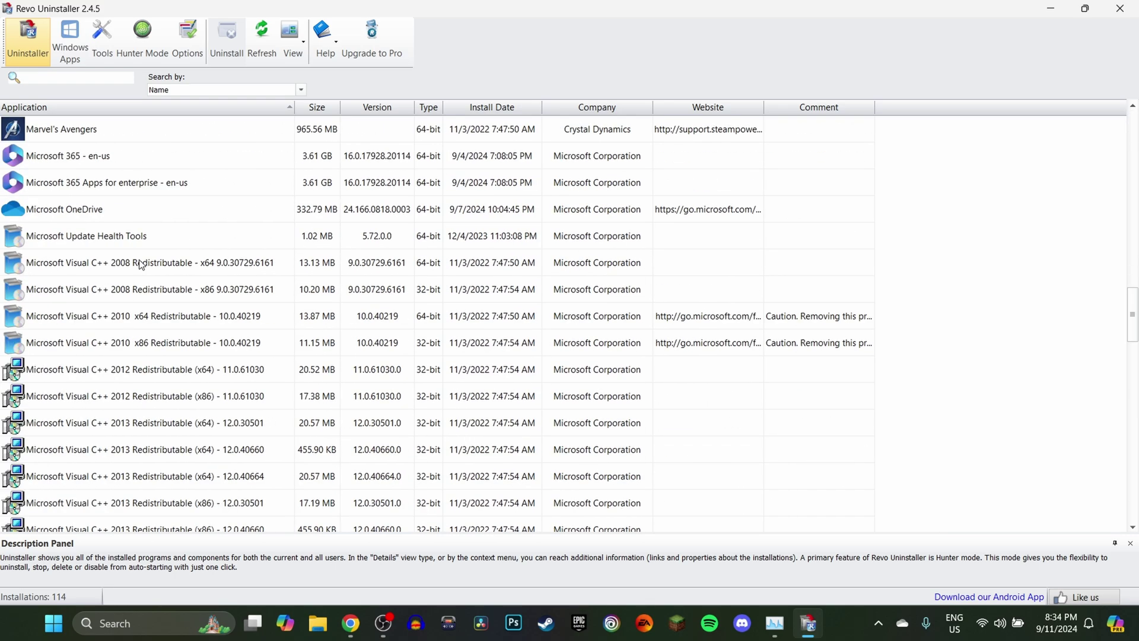
scroll(140, 264, "up", 16)
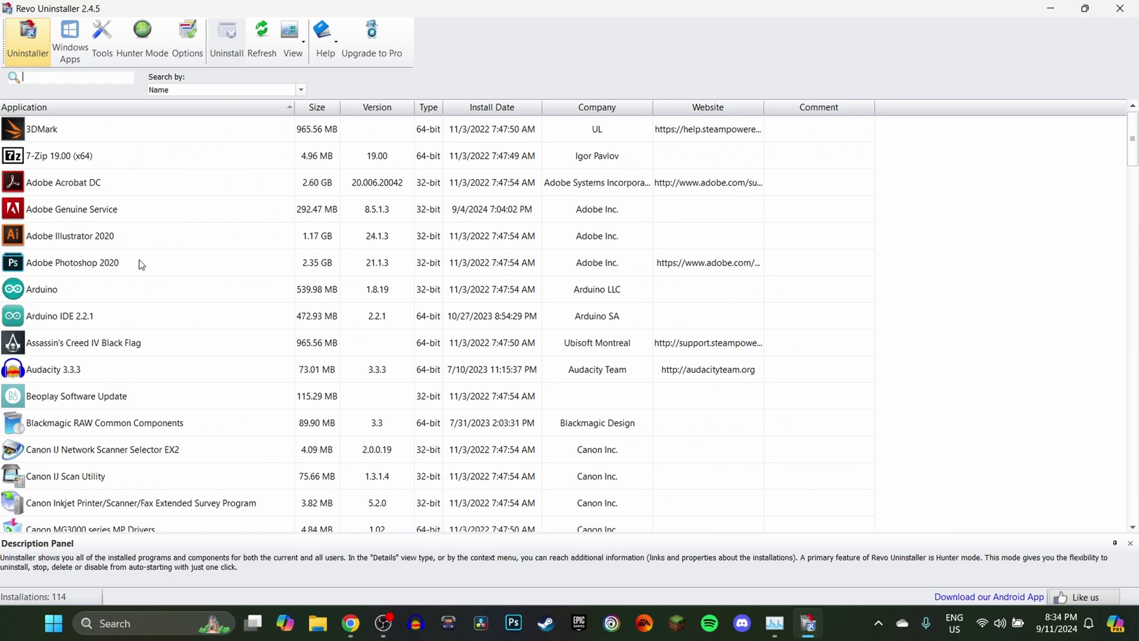
- Let the deletion finish, then switch to the Windows Apps list
left_click(64, 39)
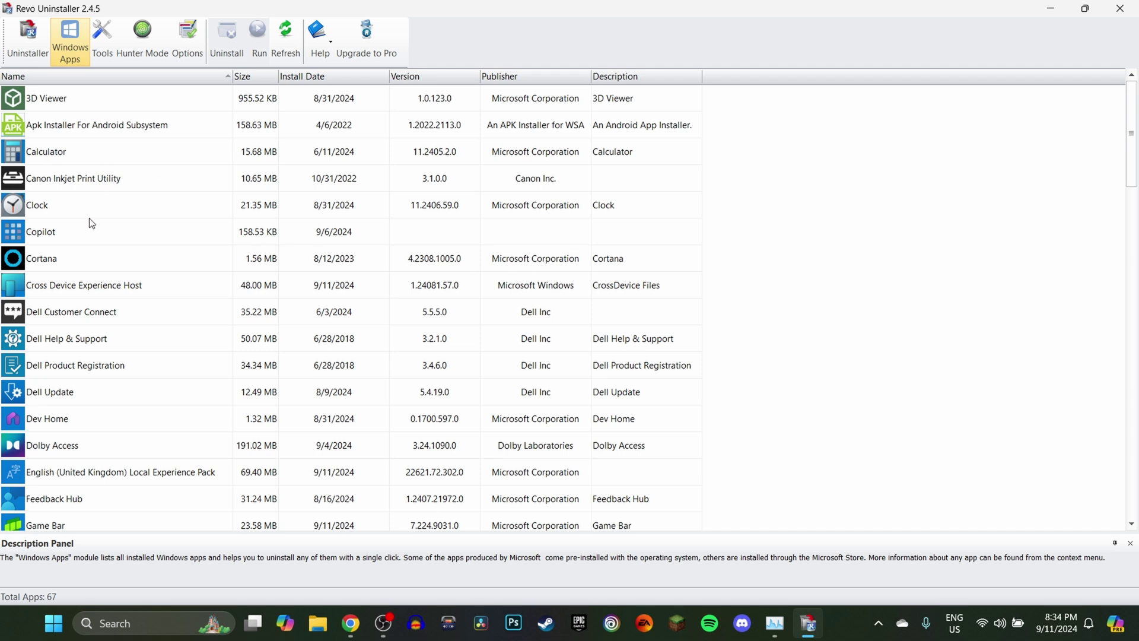
- Select Cortana in the Windows Apps list
left_click(82, 260)
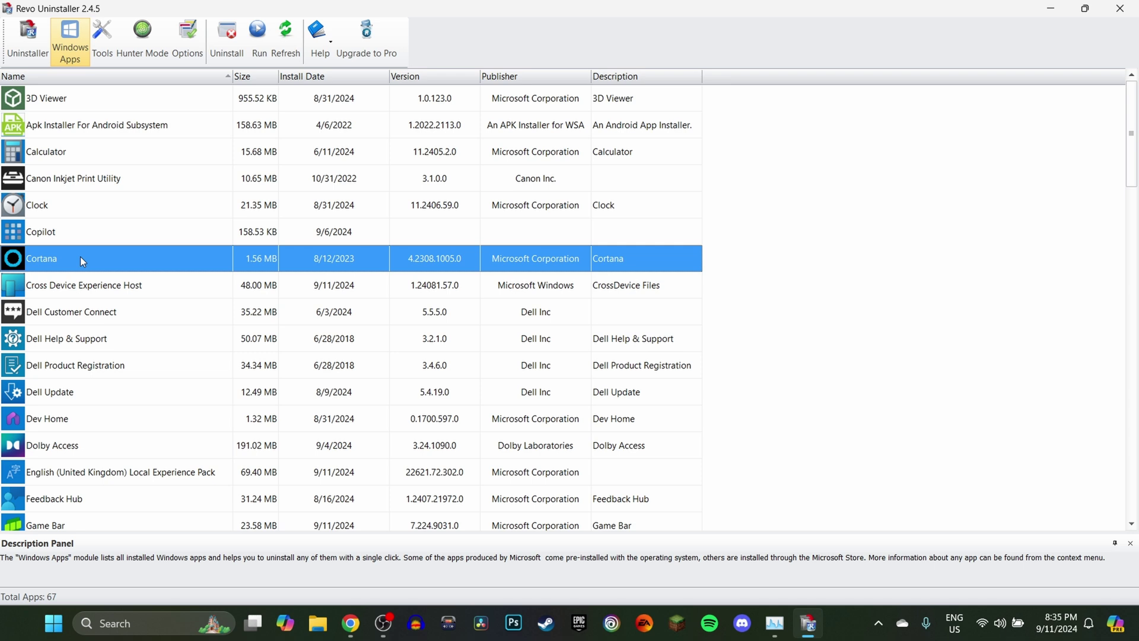
- Uninstall Cortana, skipping the system restore point
left_click(242, 51)
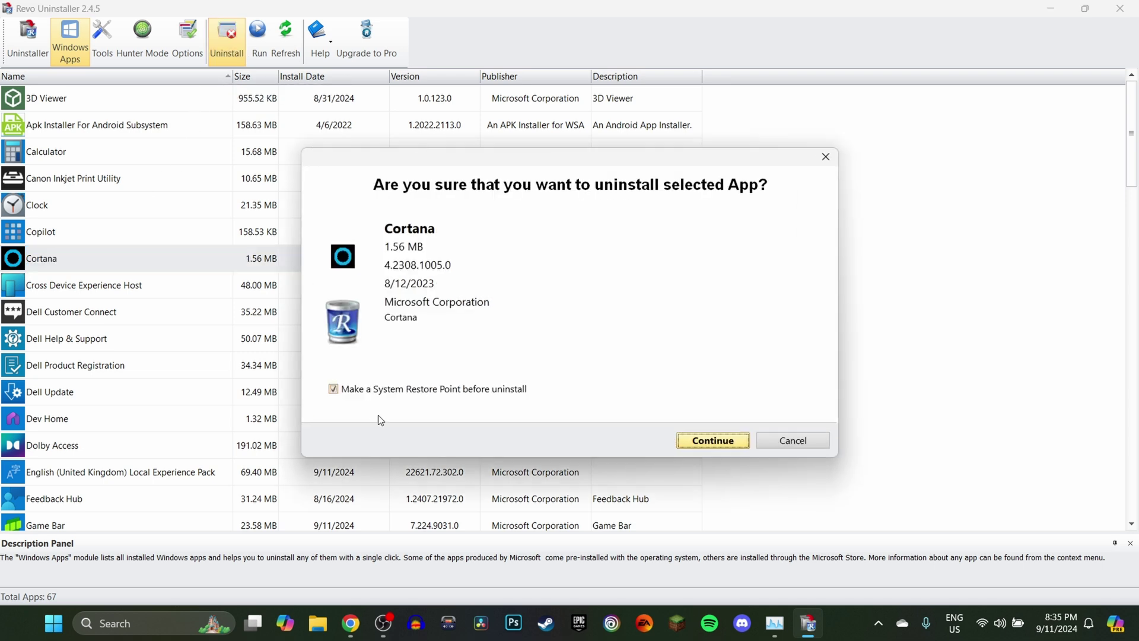
left_click(400, 389)
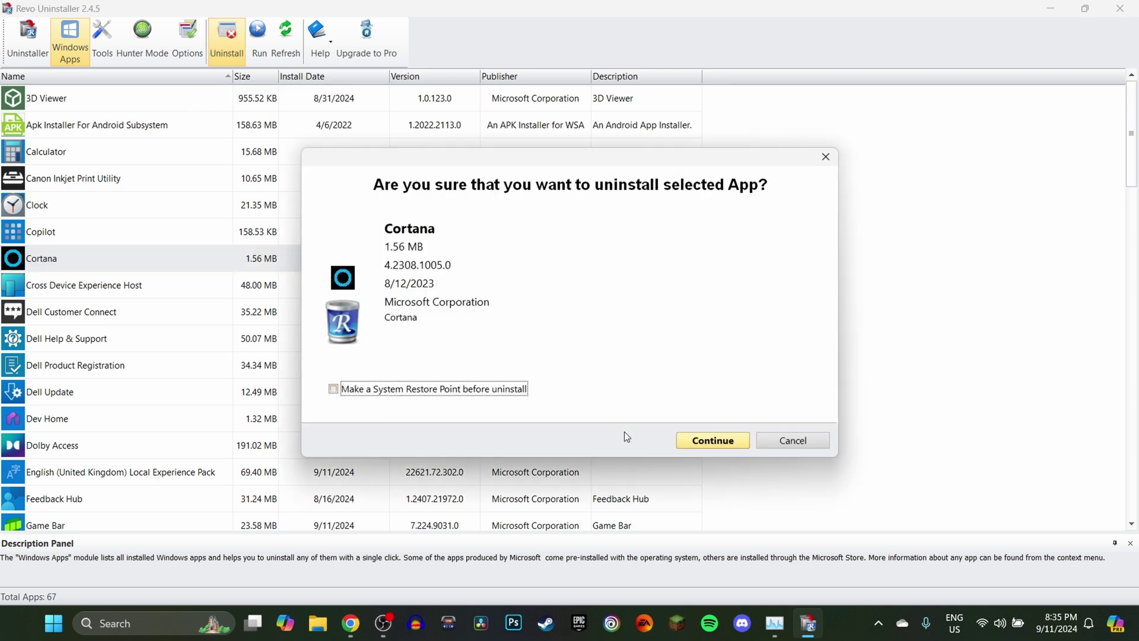
left_click(682, 442)
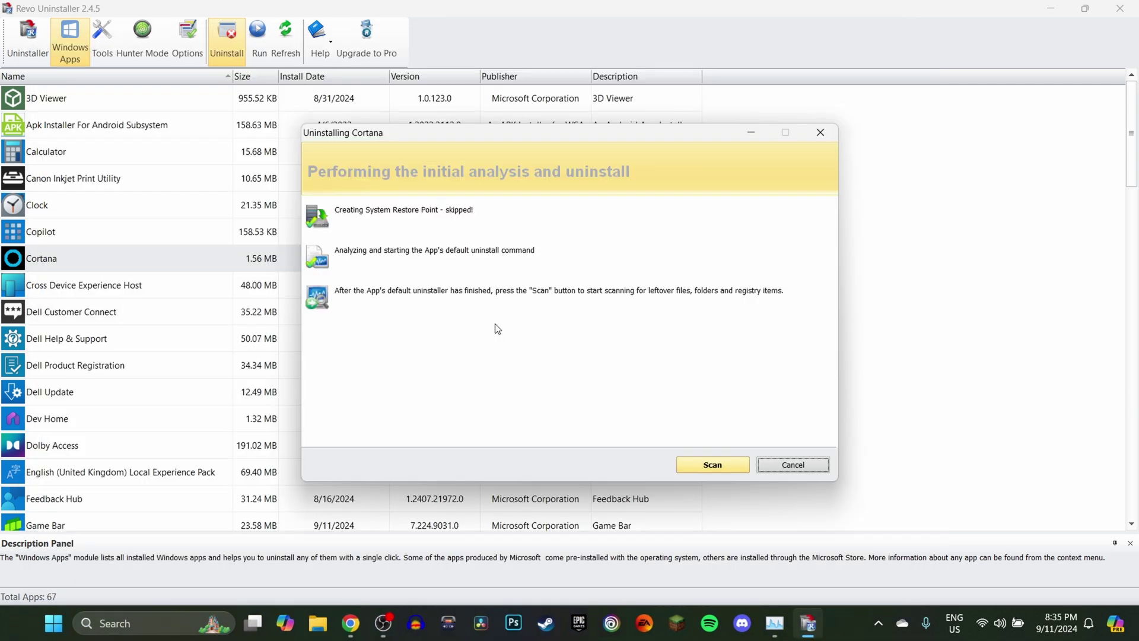
- Scan and delete all Cortana leftover registry items, then return to the programs list
left_click(692, 464)
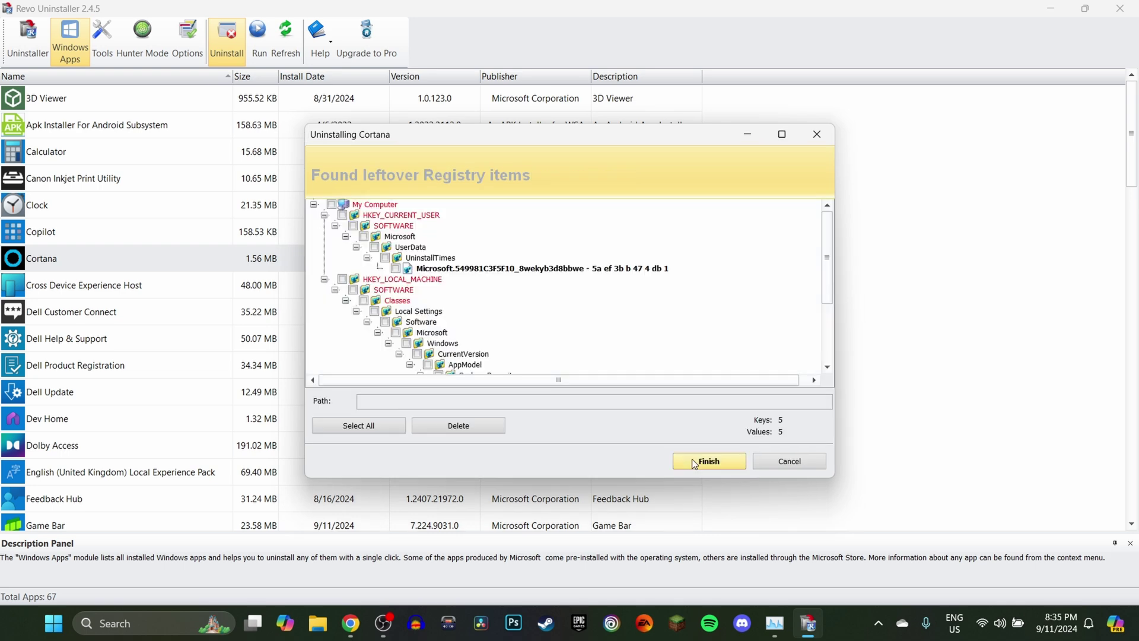
scroll(456, 283, "down", 4)
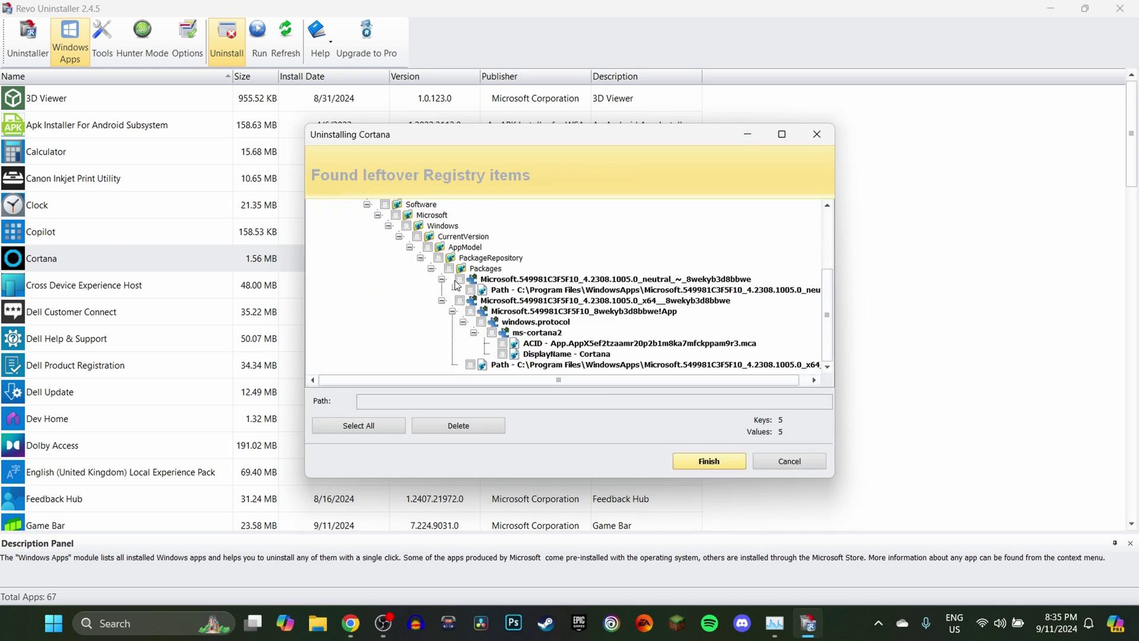
scroll(491, 294, "up", 4)
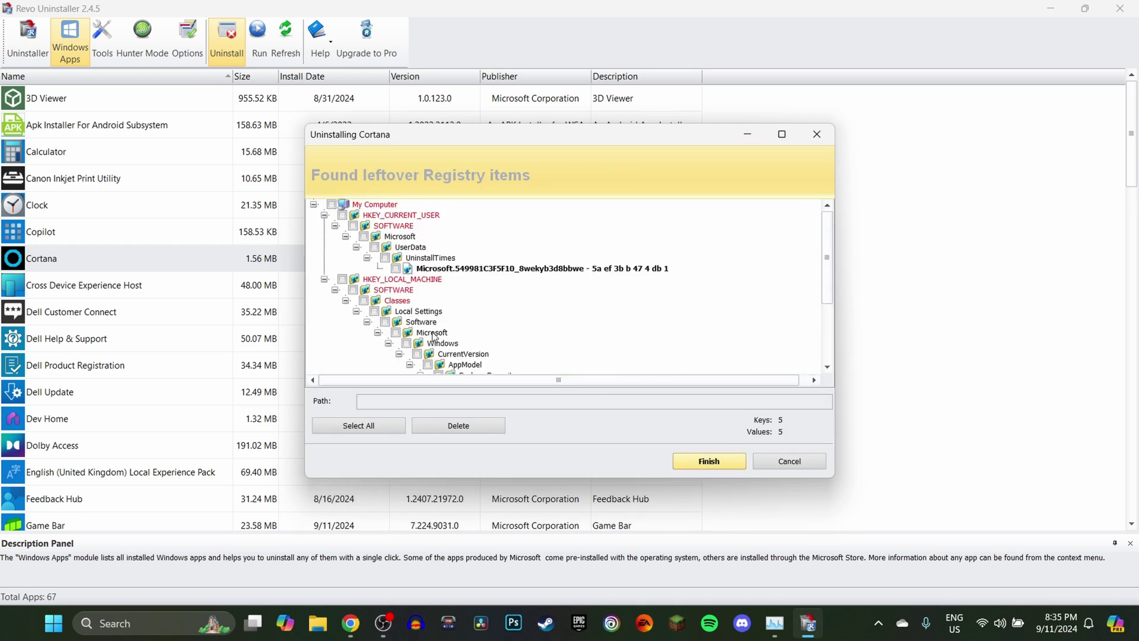
left_click(358, 426)
left_click(450, 425)
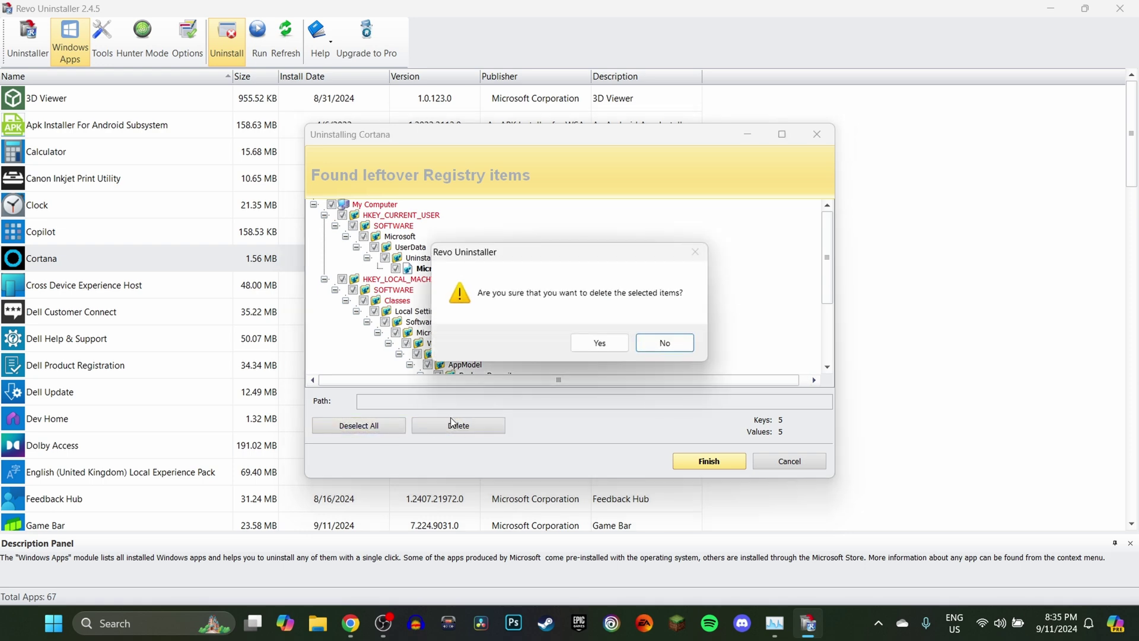
left_click(590, 342)
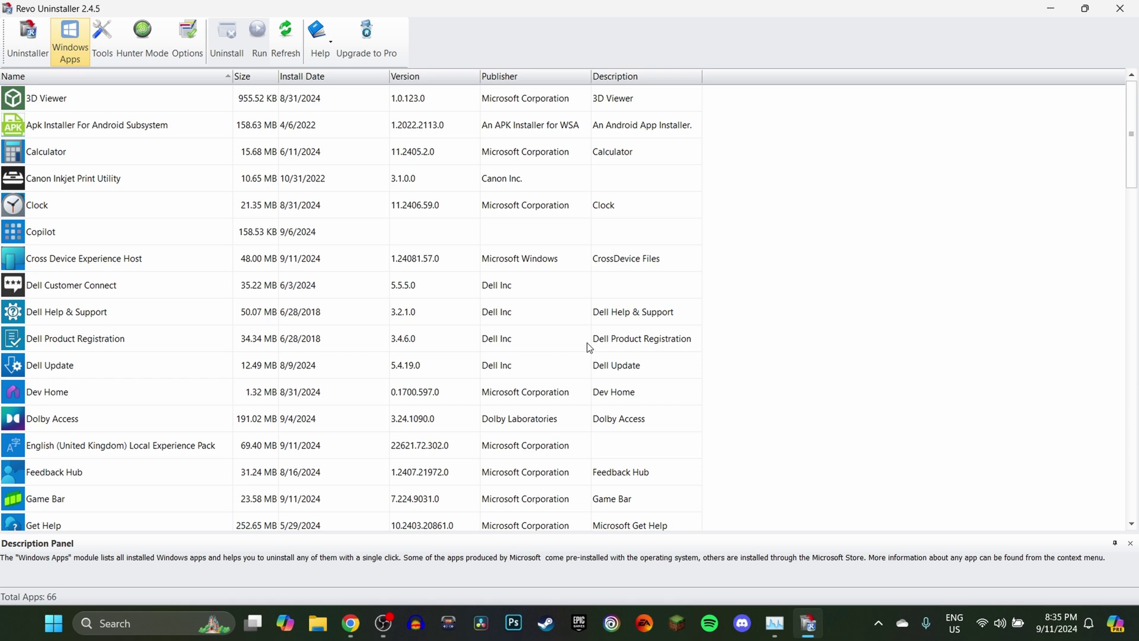
left_click(25, 36)
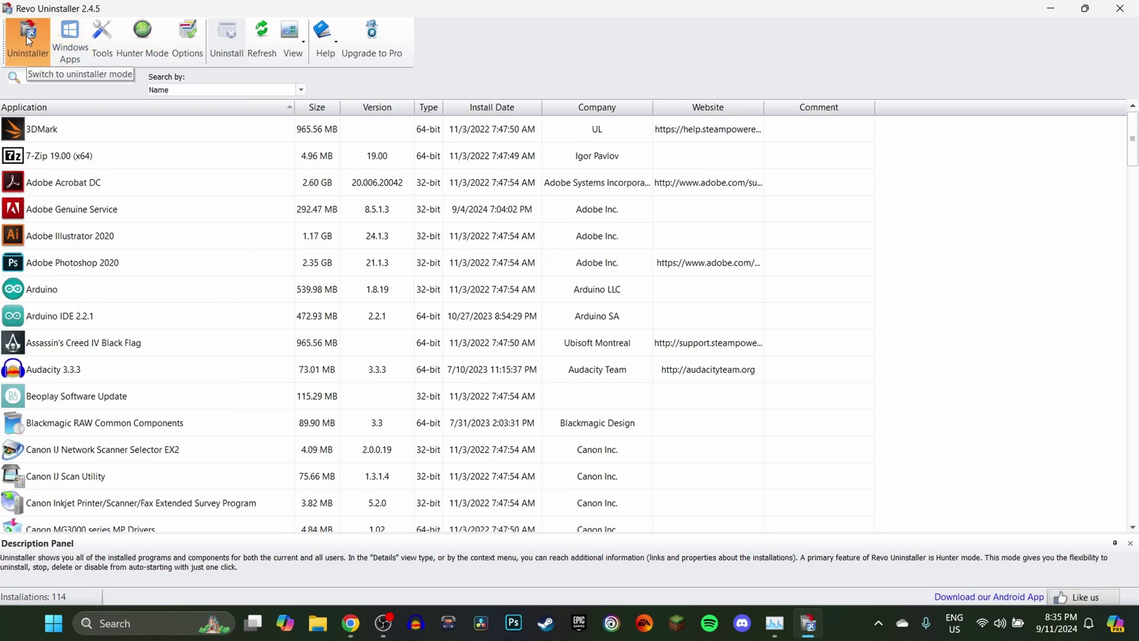